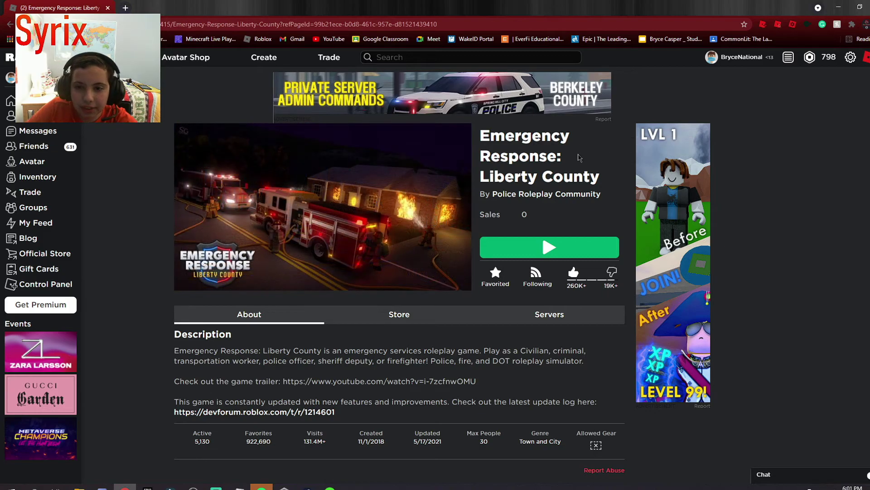
- Open the RoShade website in a new browser tab
click(127, 8)
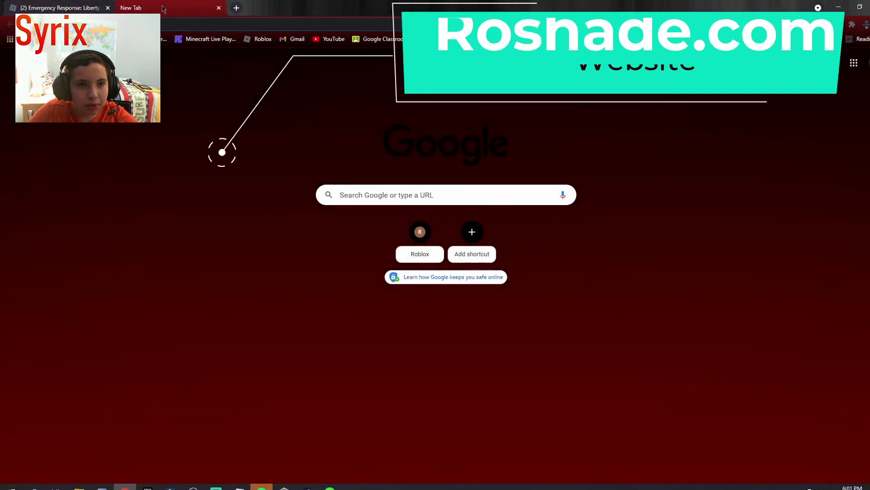
text(roshade)
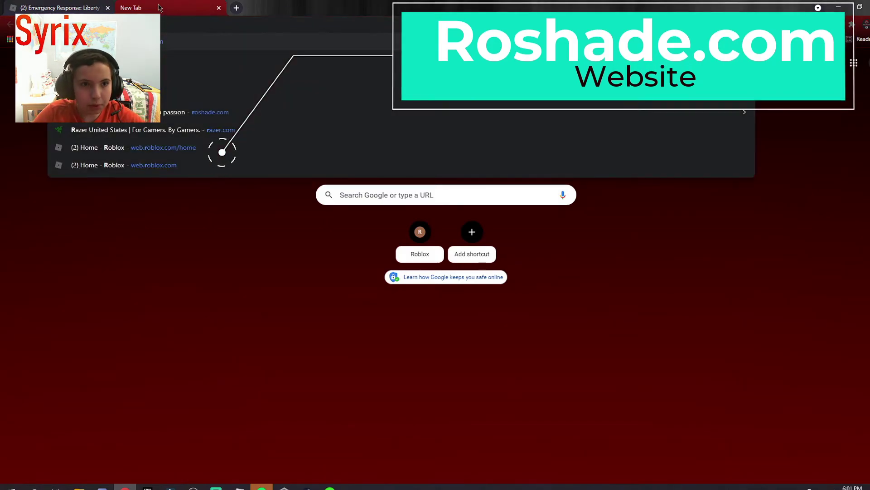
key(Return)
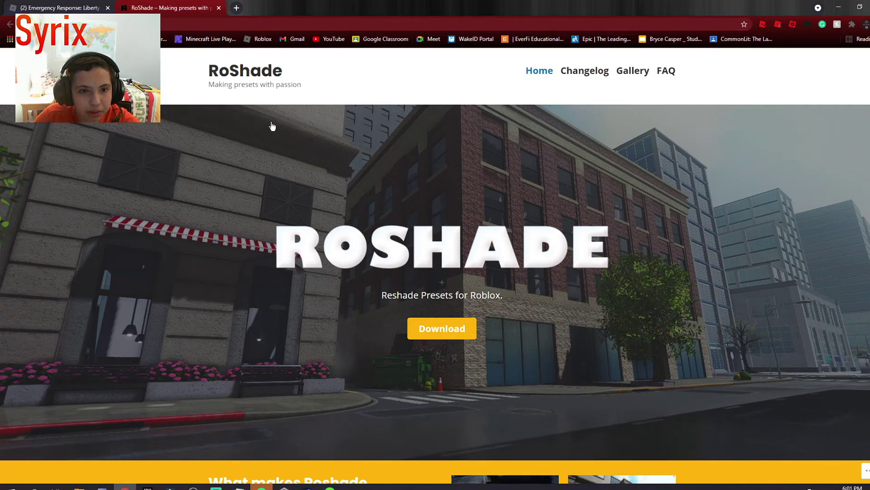
- Browse the RoShade home page and drag the Tokala Lake before/after comparison slider
scroll(457, 133, down, 4)
scroll(458, 132, down, 14)
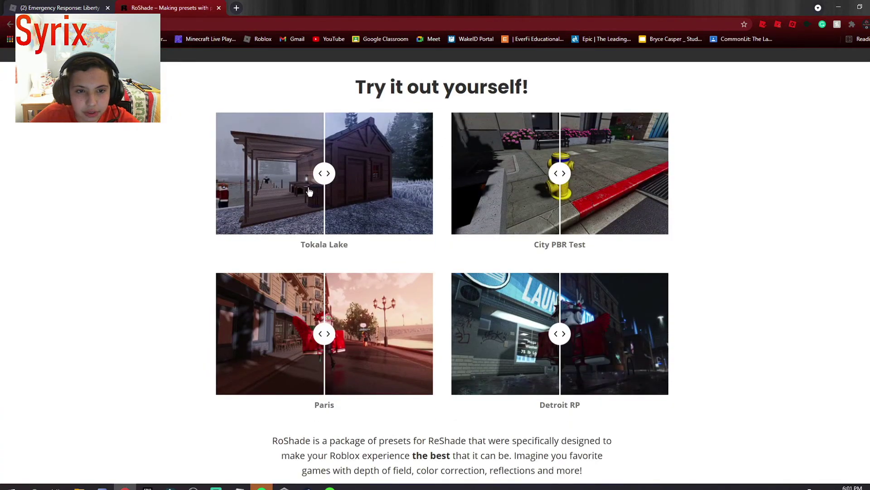
drag(323, 183, 25, 157)
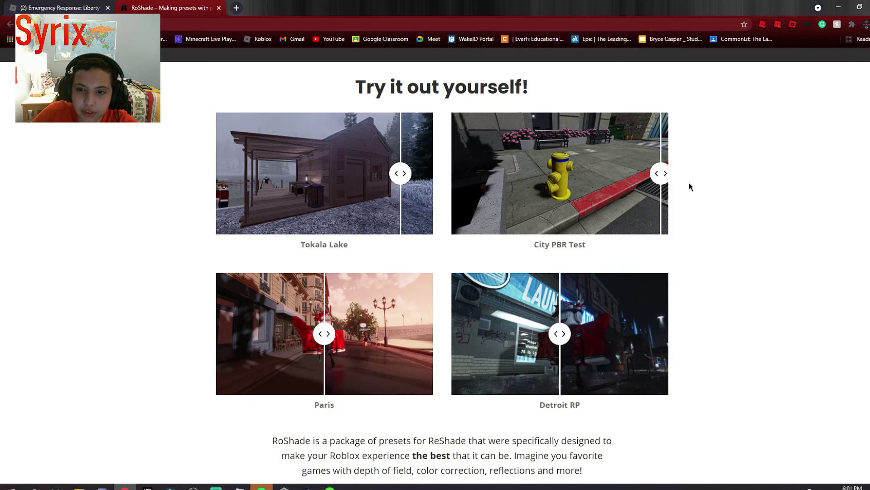
scroll(740, 215, down, 6)
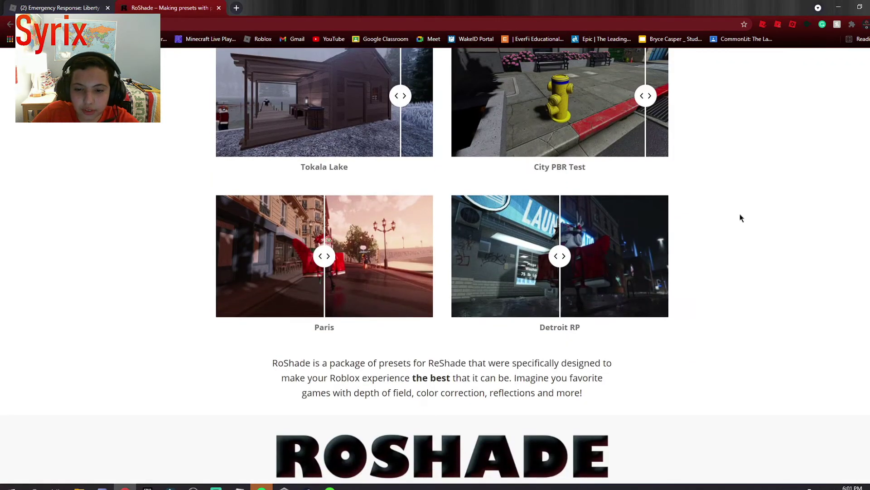
scroll(740, 218, up, 20)
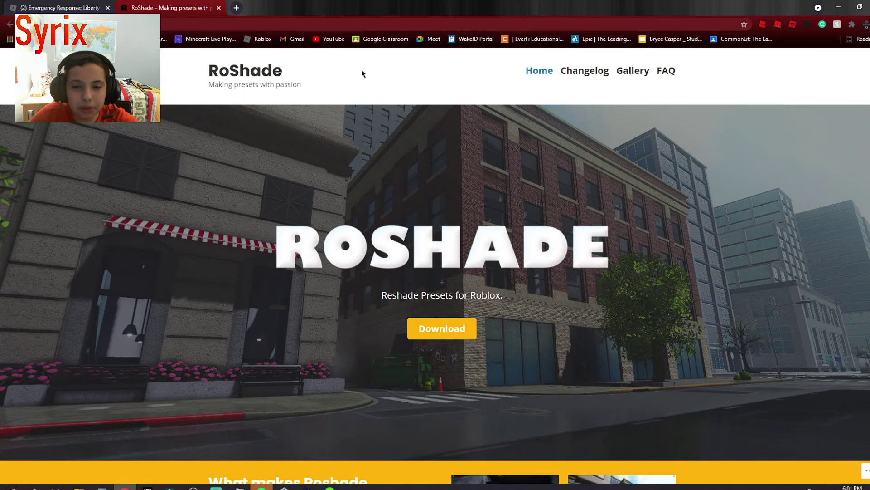
scroll(362, 73, down, 4)
scroll(645, 93, up, 4)
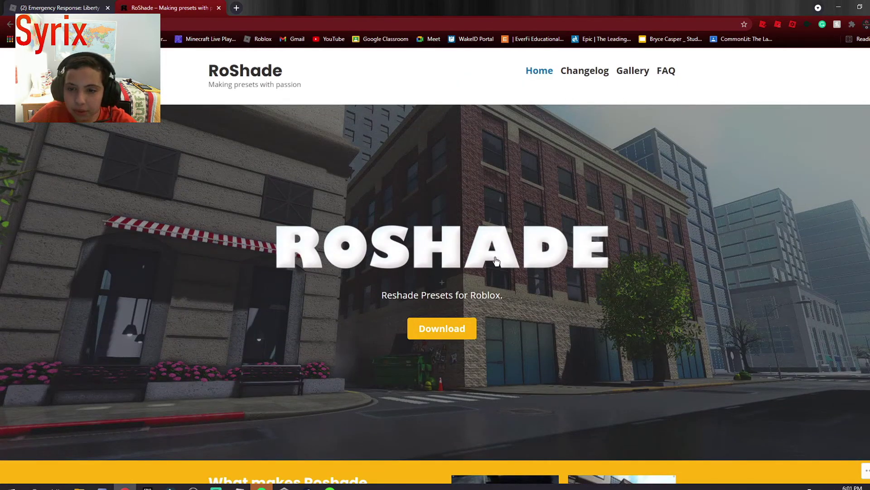
scroll(497, 261, down, 2)
scroll(501, 214, up, 2)
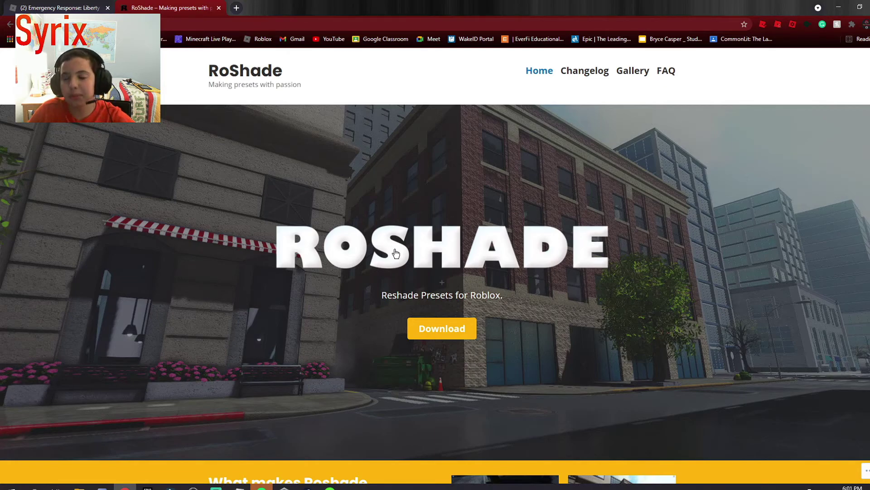
- Follow RoShade's Download link to MEGA and save RoShade 1.36.zip (4.7 MB) into Pictures
click(451, 329)
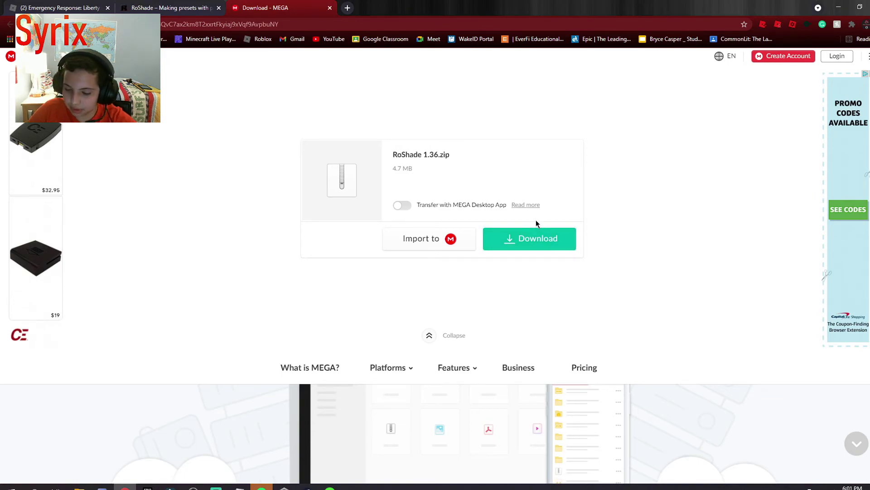
click(193, 487)
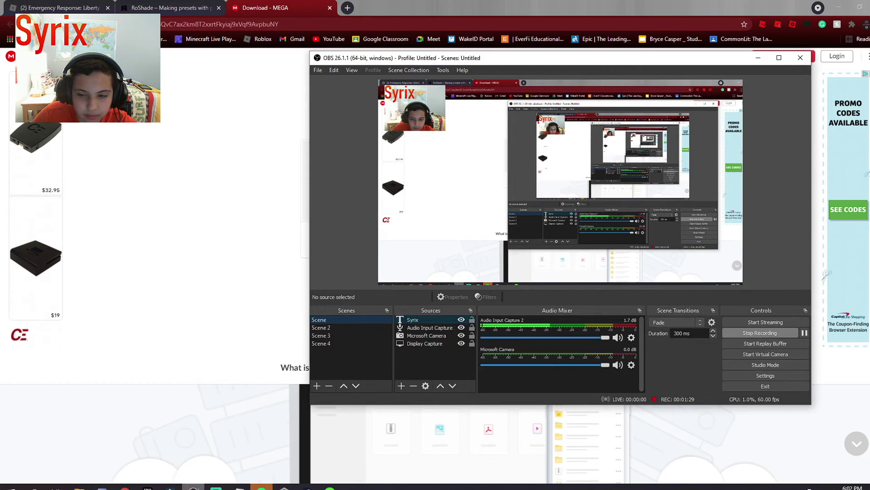
click(137, 373)
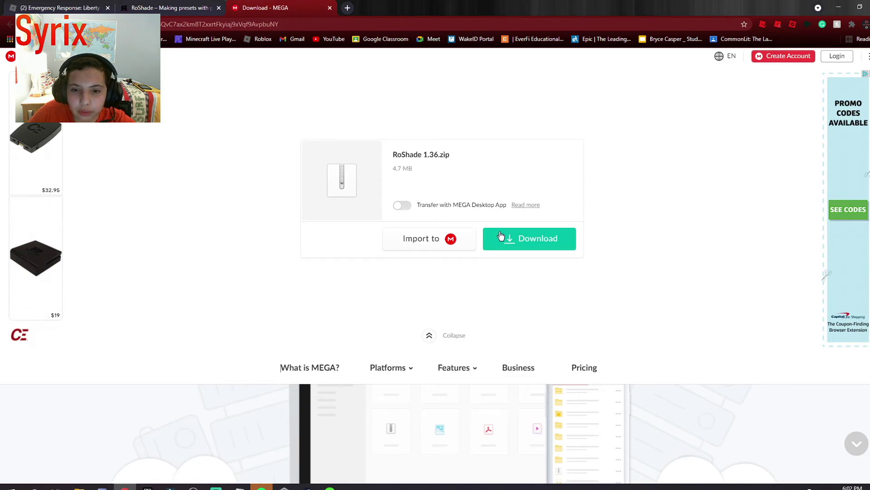
click(528, 241)
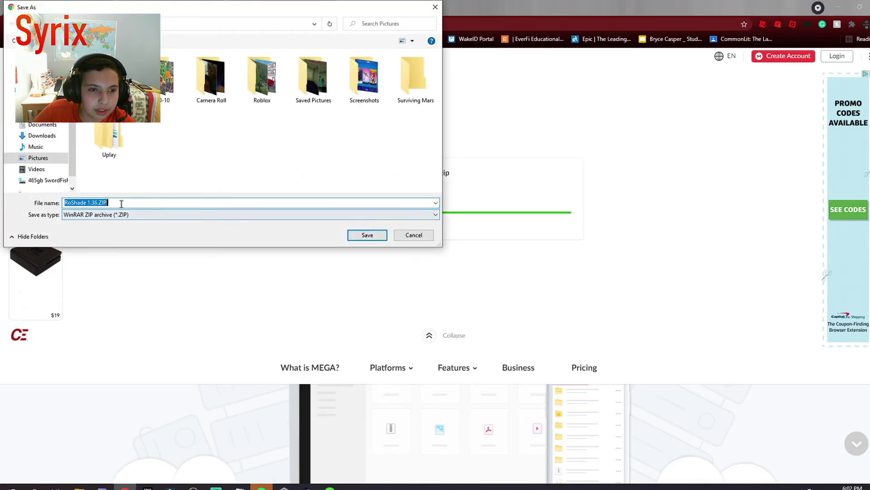
click(368, 235)
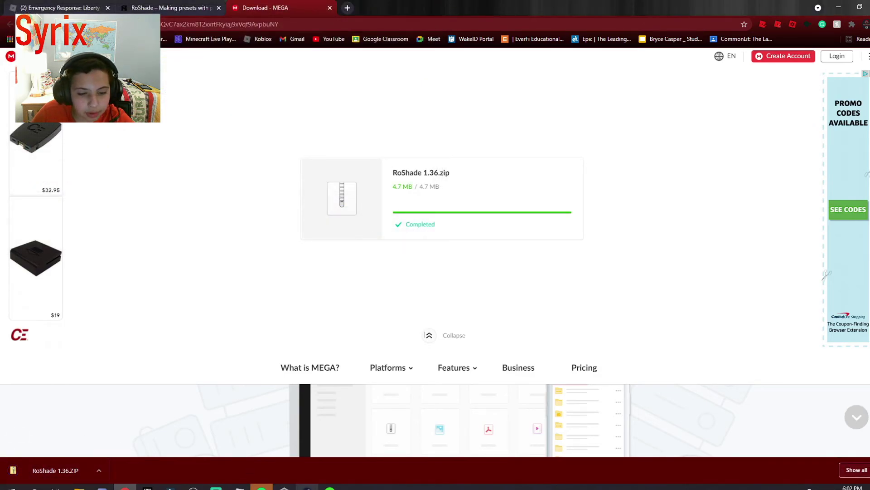
- Open the downloaded RoShade 1.36.ZIP and run Roshade Setup.exe from inside it
click(79, 487)
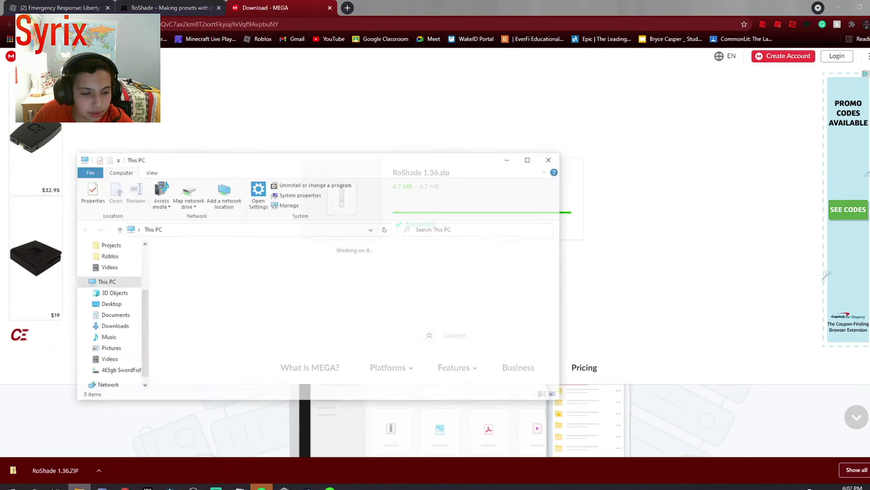
click(548, 172)
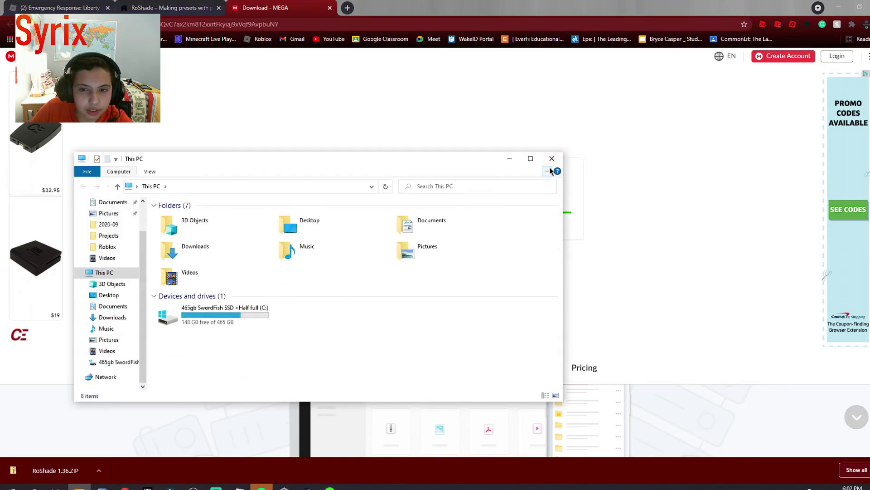
click(552, 158)
click(29, 474)
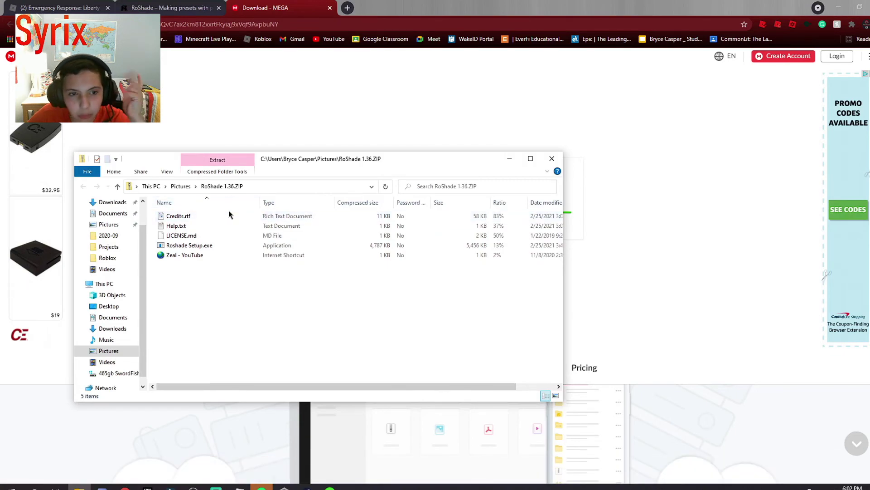
double_click(216, 248)
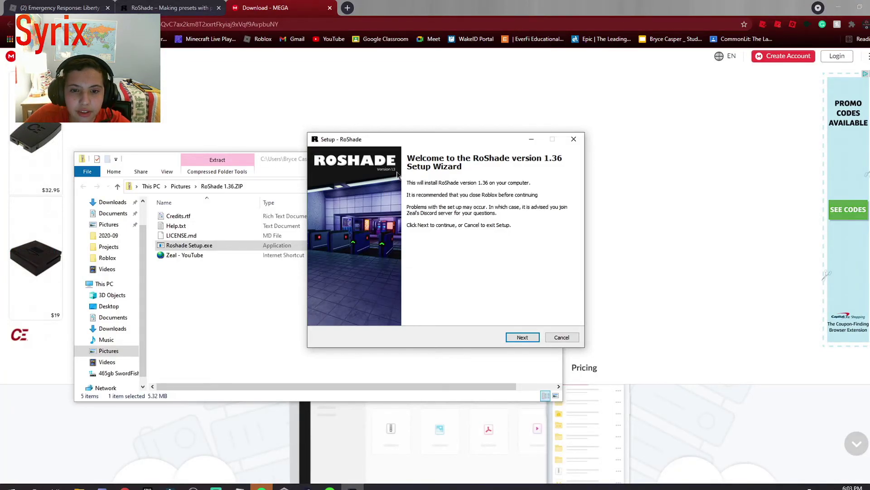
- Accept the license, keep Full installation, install RoShade 1.36 and finish the wizard
click(525, 337)
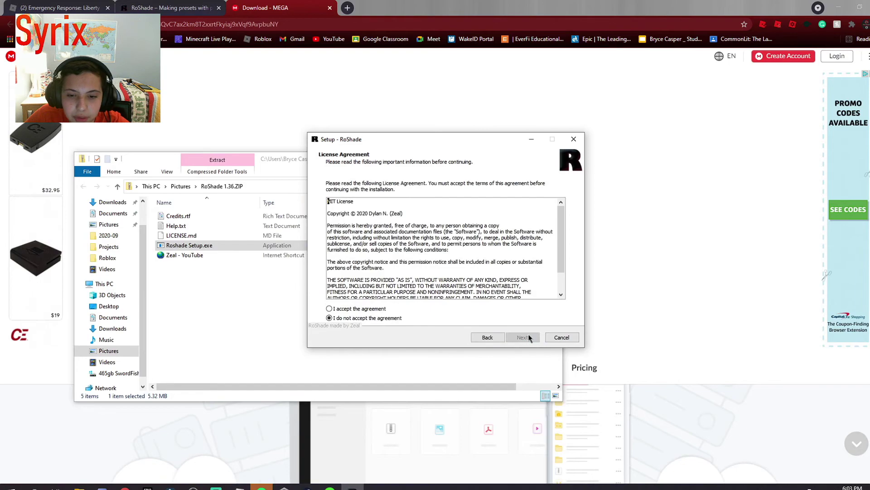
scroll(483, 247, down, 2)
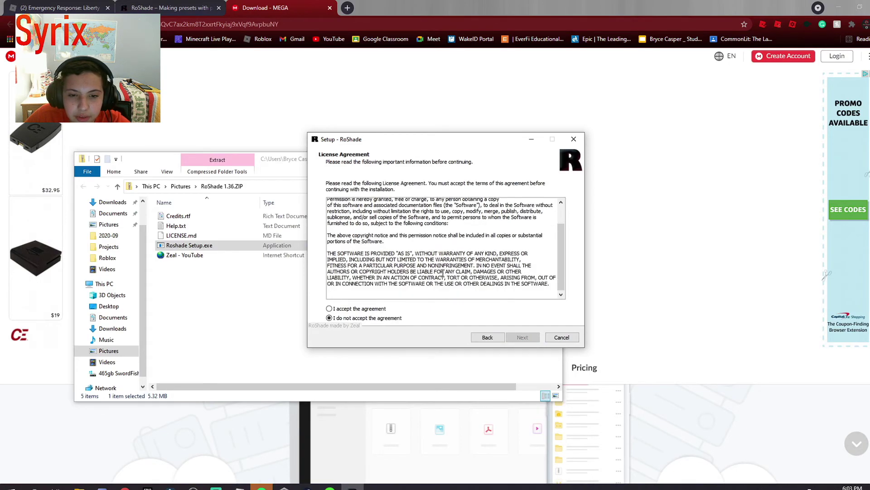
click(330, 309)
click(521, 338)
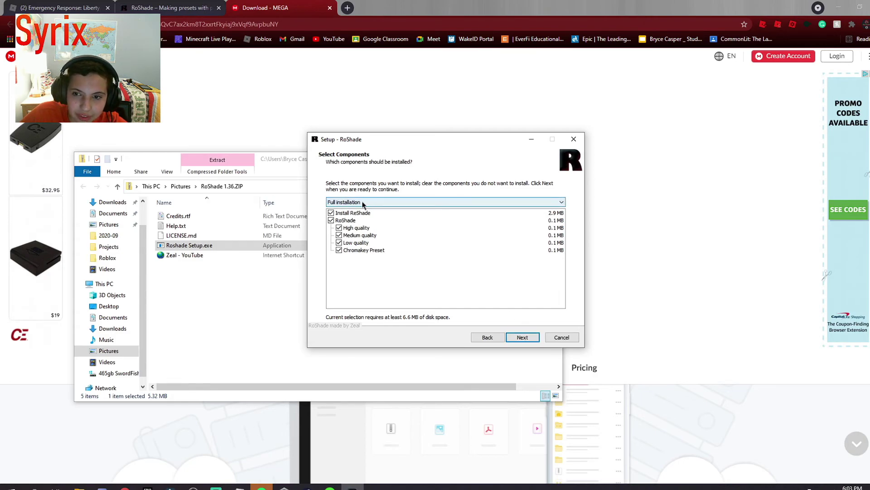
click(529, 340)
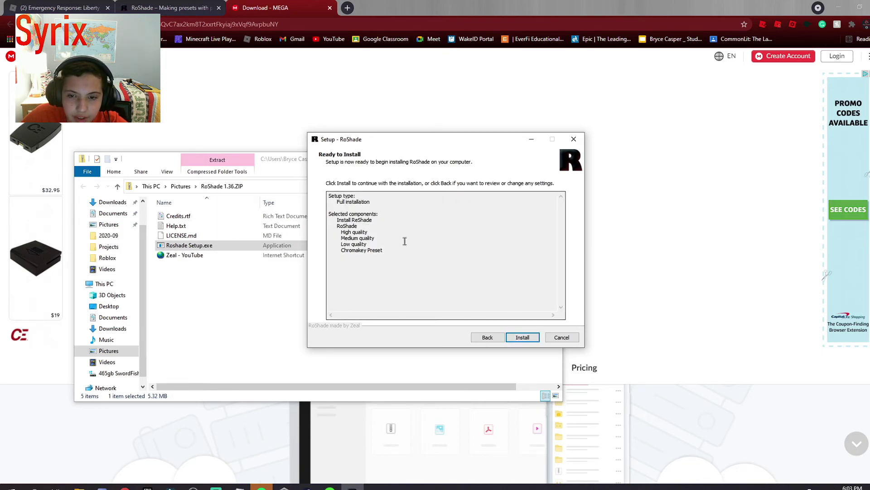
click(524, 339)
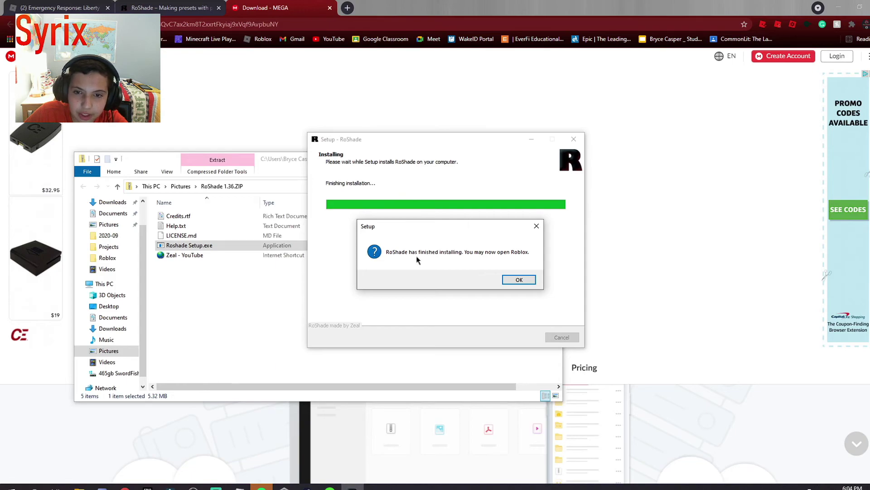
click(521, 280)
click(413, 215)
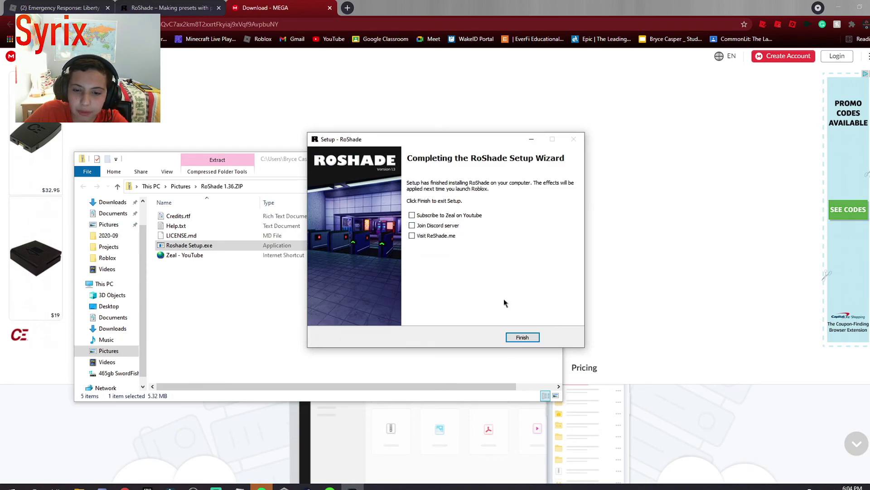
click(523, 338)
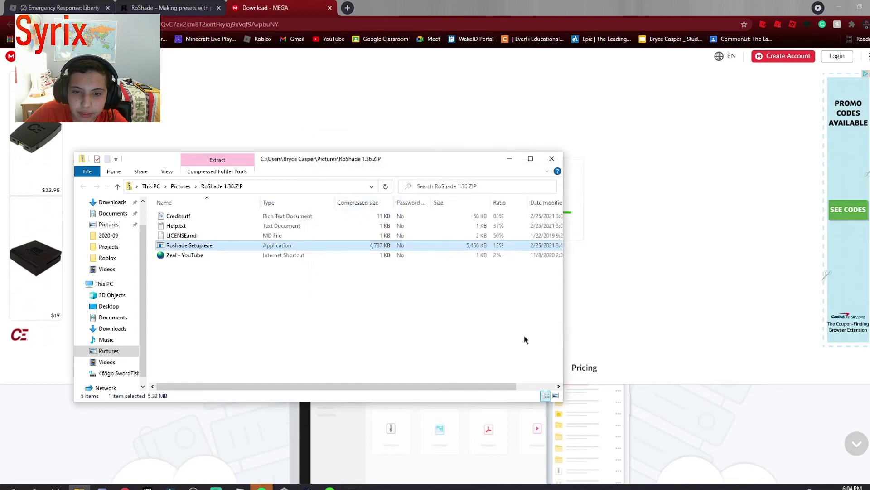
- Close the zip folder and MEGA tab, then launch Emergency Response: Liberty County
click(552, 158)
click(330, 8)
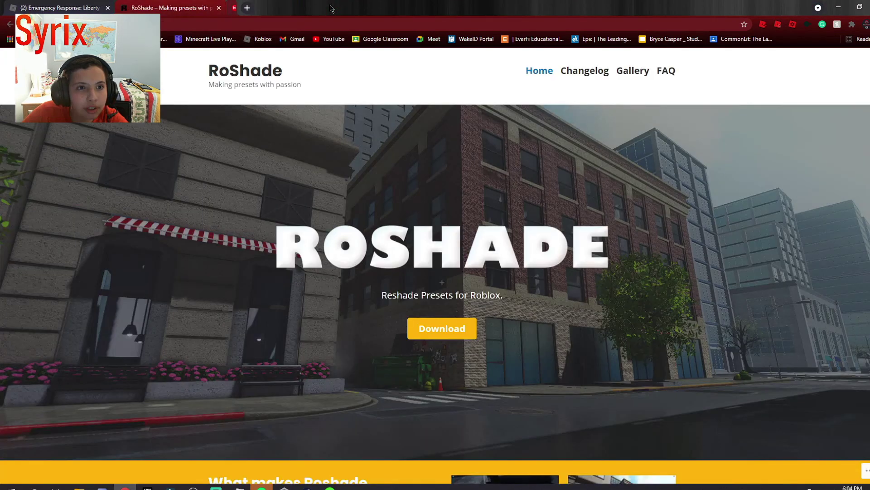
click(72, 6)
scroll(508, 158, down, 3)
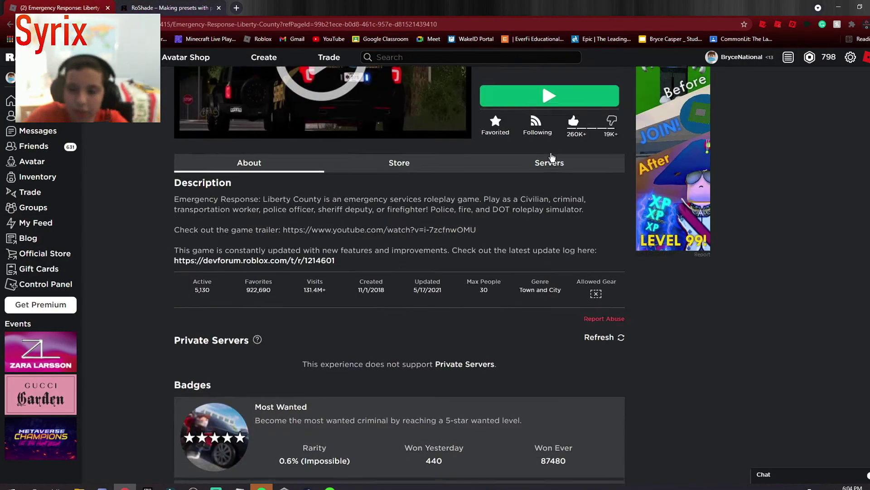
scroll(507, 158, up, 3)
click(592, 249)
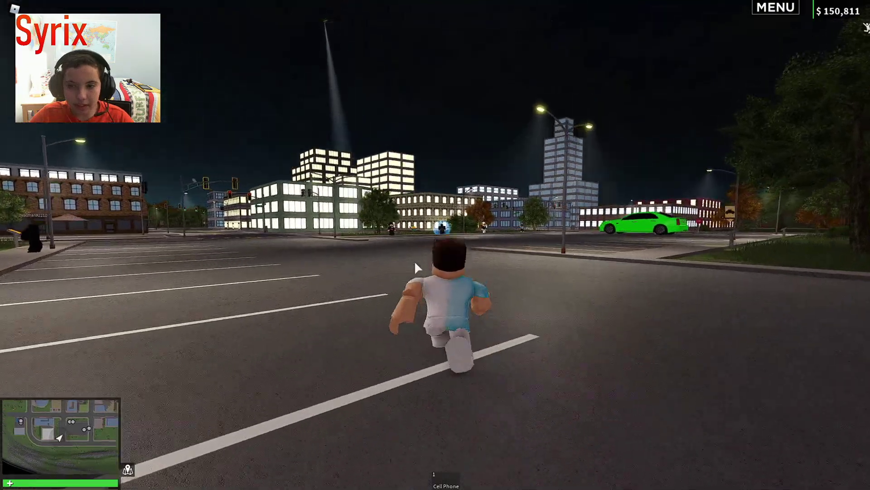
key(a)
key(s)
key(a)
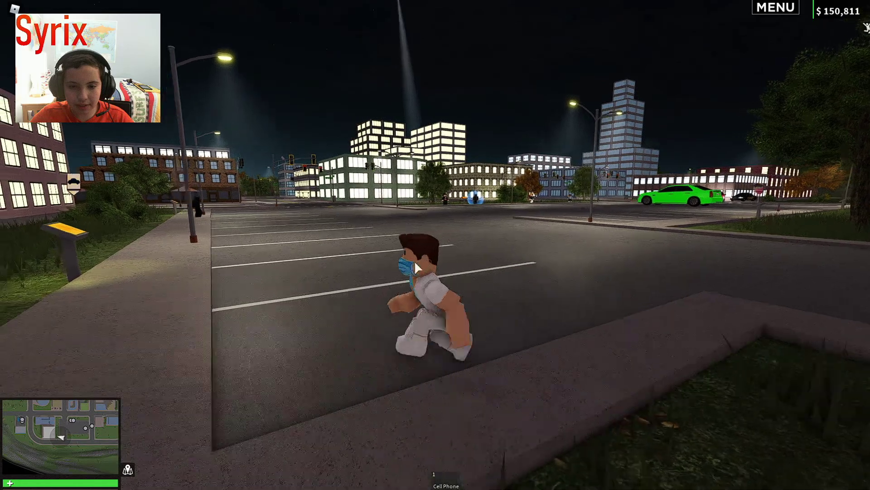
key(w)
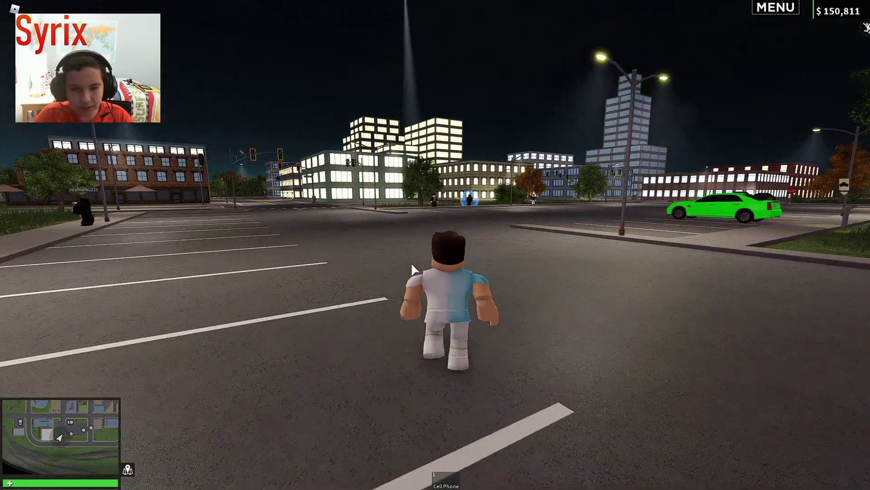
key(s)
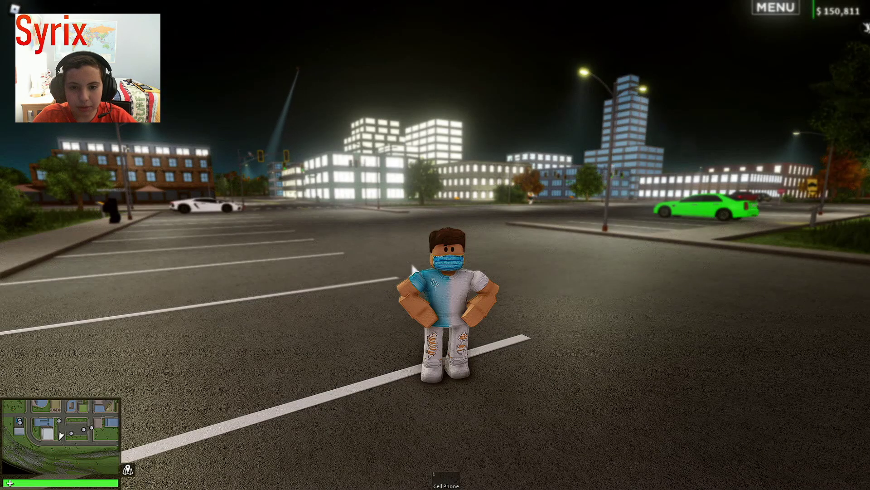
drag(436, 249, 436, 250)
- Run the avatar across the parking lot and turn it back toward the camera
key(d)
key(w)
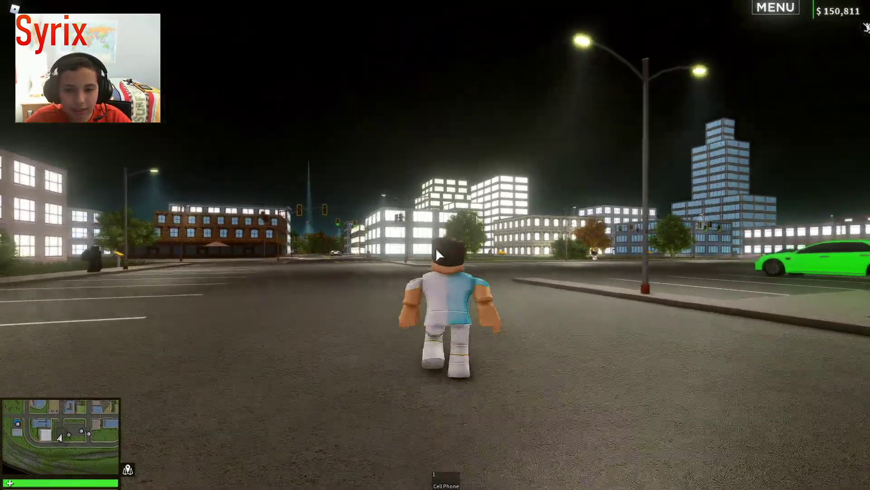
key(s)
- Zoom and orbit the camera to inspect the depth-of-field blur, then open the RoShade overlay with Home
scroll(435, 250, up, 4)
scroll(435, 249, down, 2)
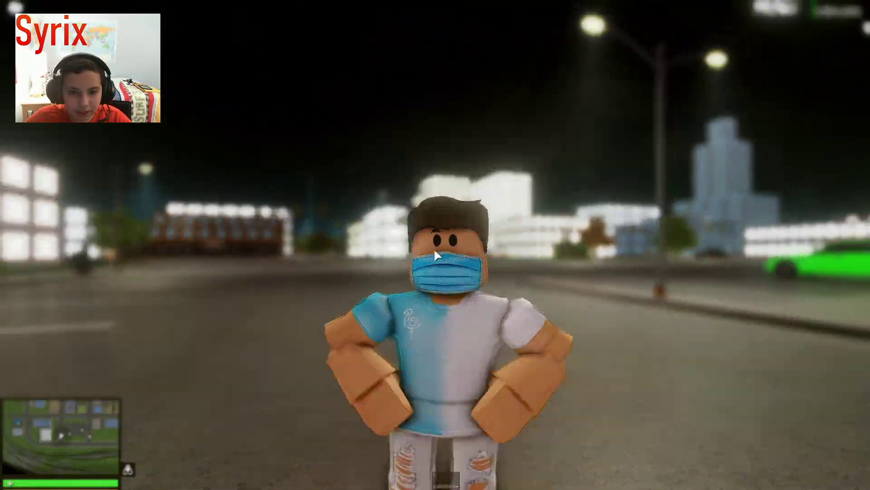
scroll(435, 249, up, 4)
drag(436, 249, 422, 240)
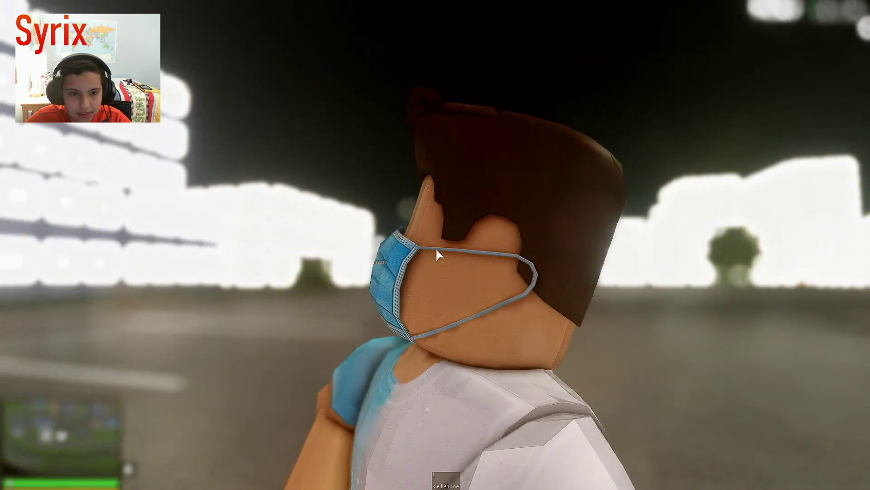
scroll(436, 250, down, 6)
scroll(435, 248, up, 4)
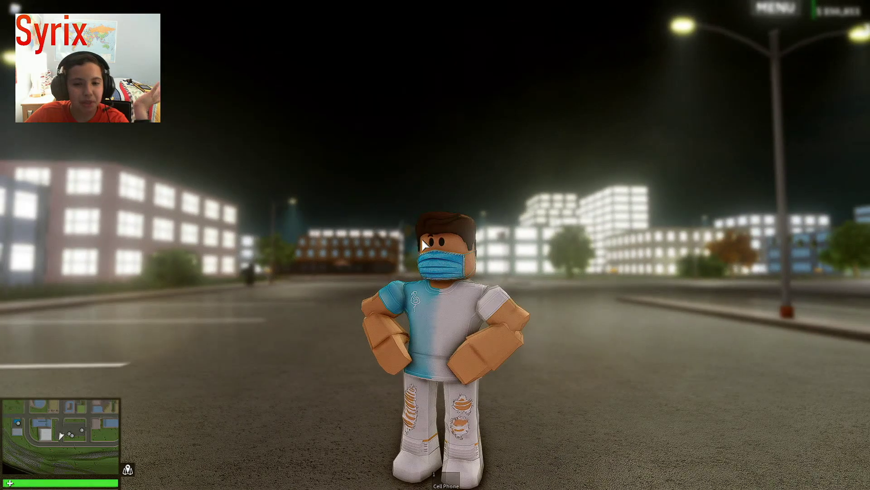
drag(269, 222, 269, 221)
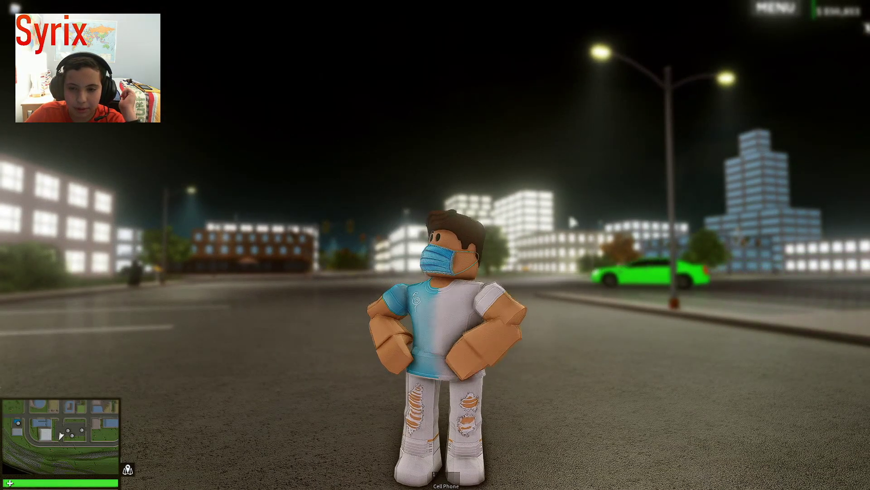
drag(558, 216, 558, 216)
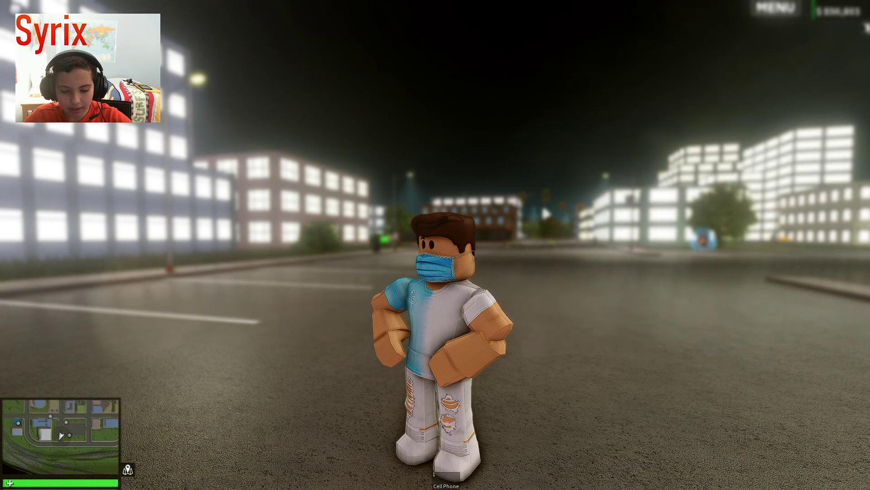
key(Home)
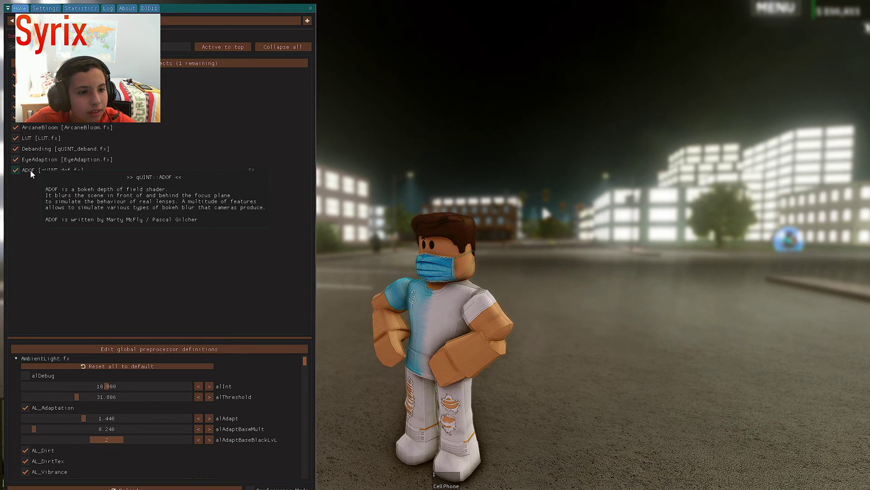
- Uncheck ADOF and Debanding in RoShade, then close the overlay with Home
click(16, 170)
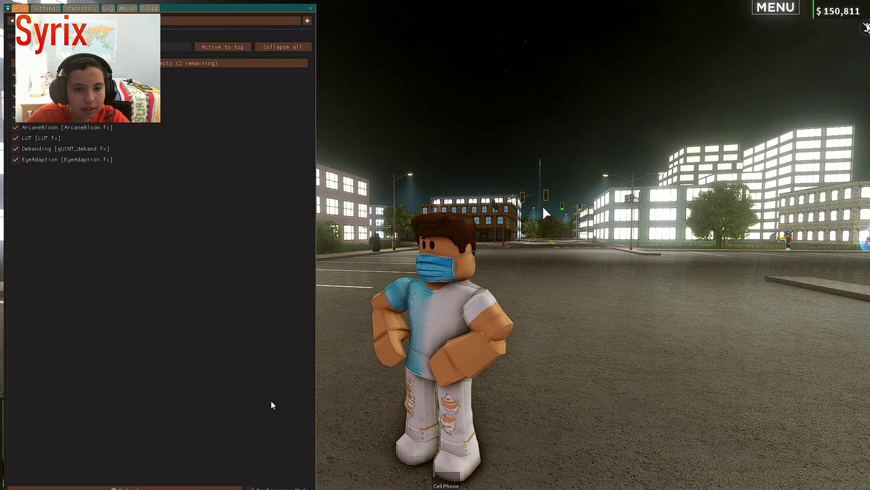
click(15, 149)
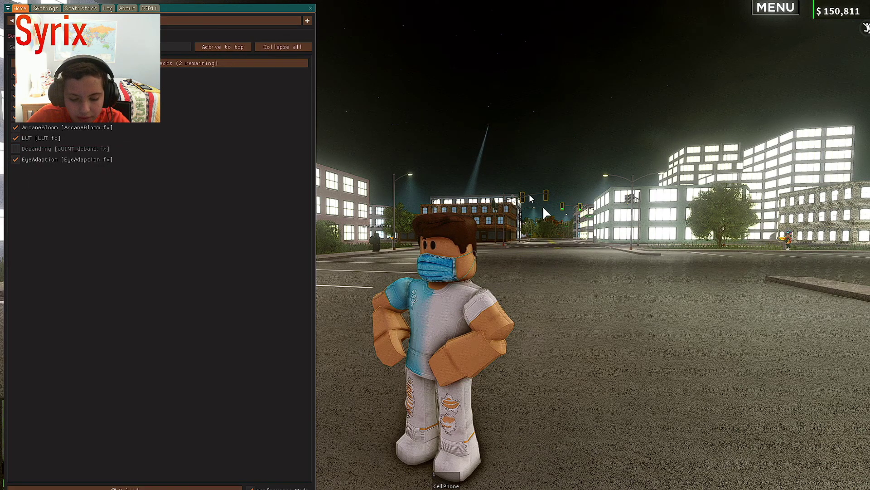
key(Home)
scroll(512, 200, up, 3)
- Run the avatar back and forth across the parking lot
scroll(512, 200, down, 4)
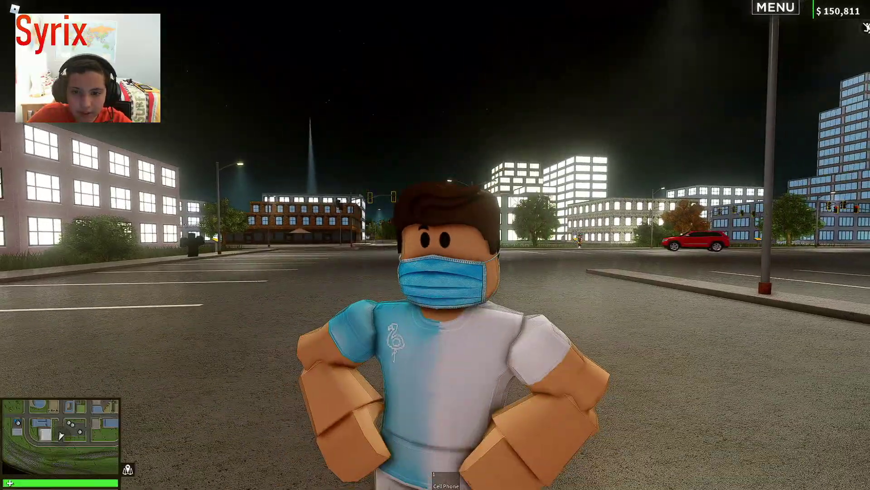
scroll(512, 201, down, 4)
key(d)
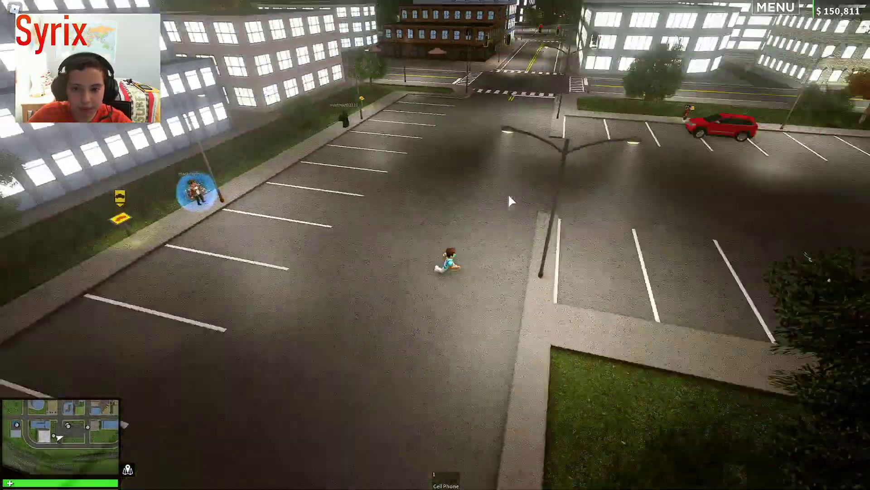
scroll(511, 201, up, 4)
key(s)
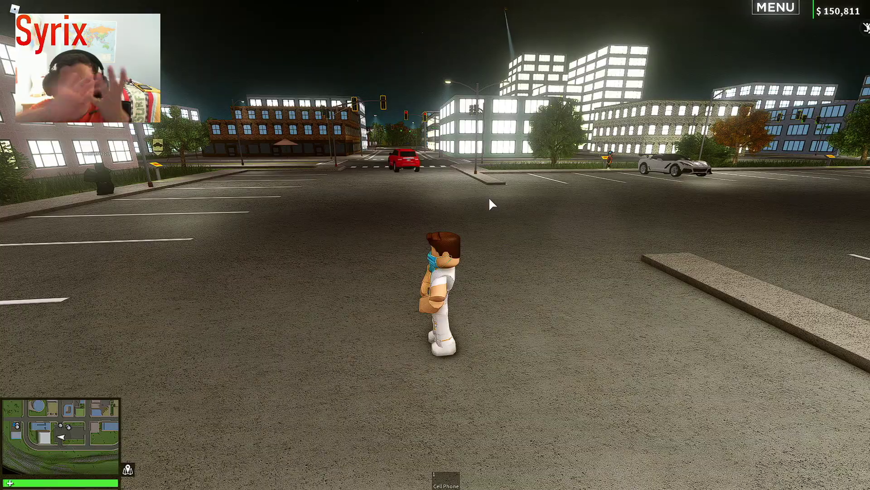
key(w)
key(s)
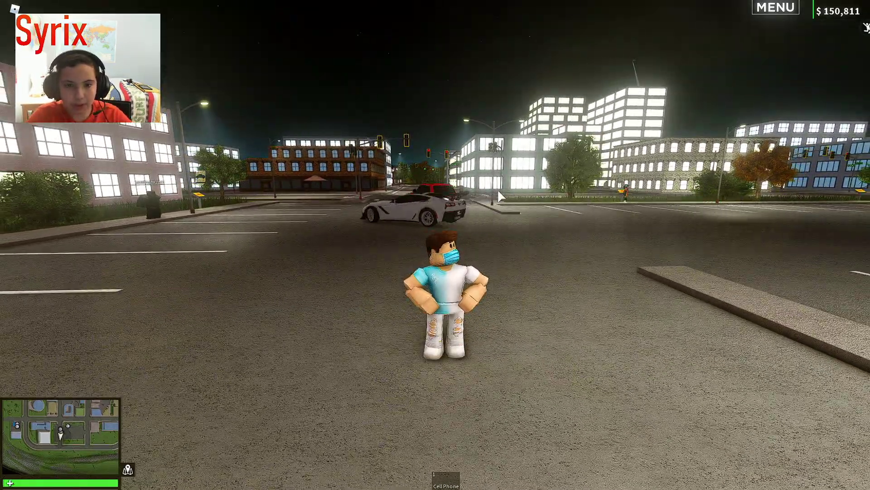
- Run past the red car at the intersection to the SPAWN VEHICLE sign by the building
key(w)
key(w)
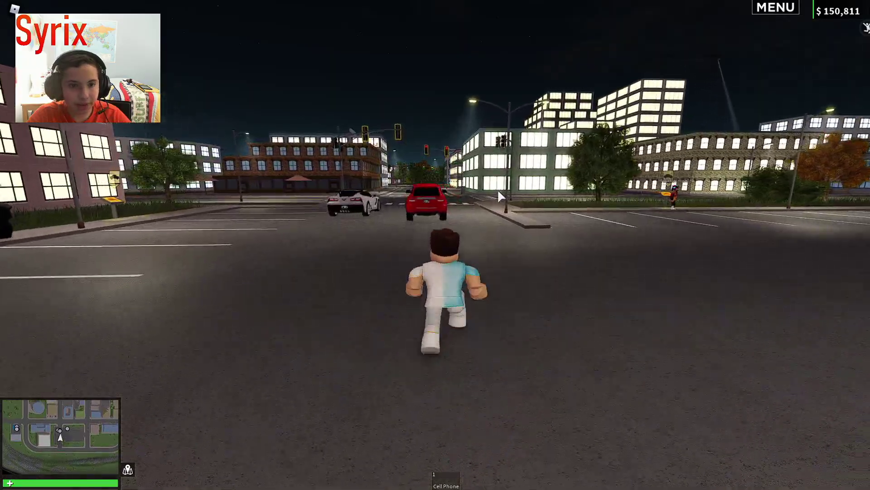
key(w)
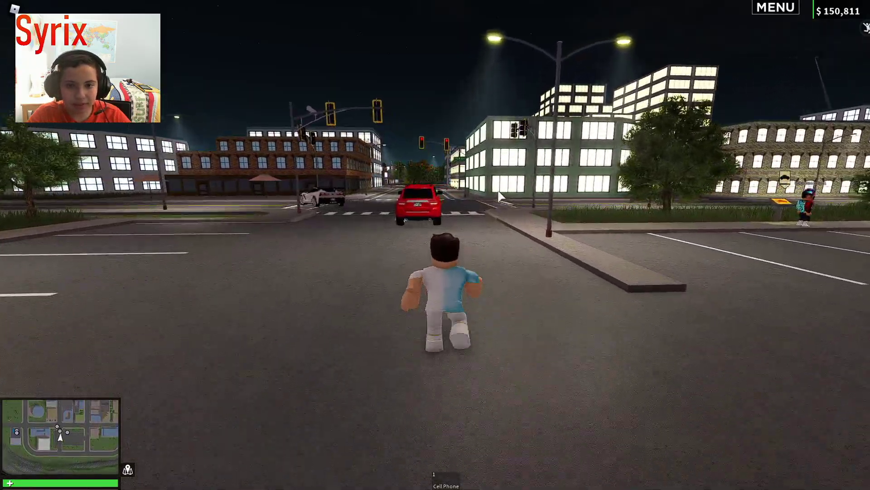
key(w)
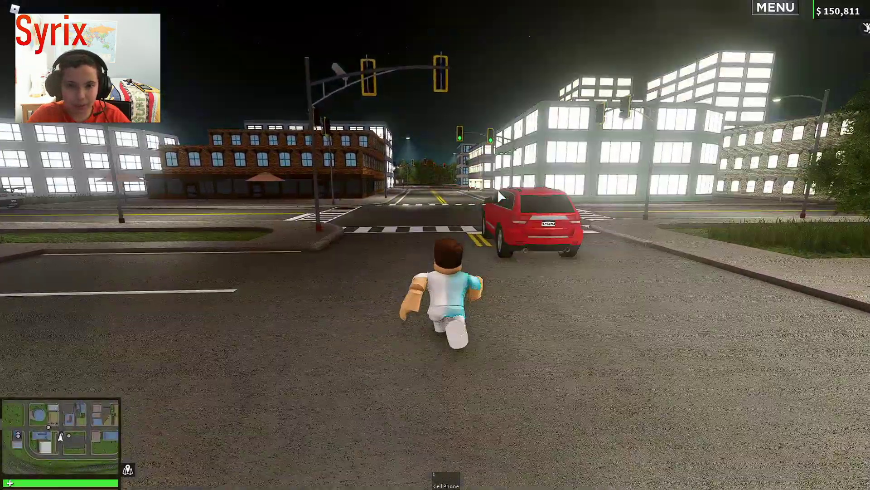
key(w)
scroll(445, 248, up, 5)
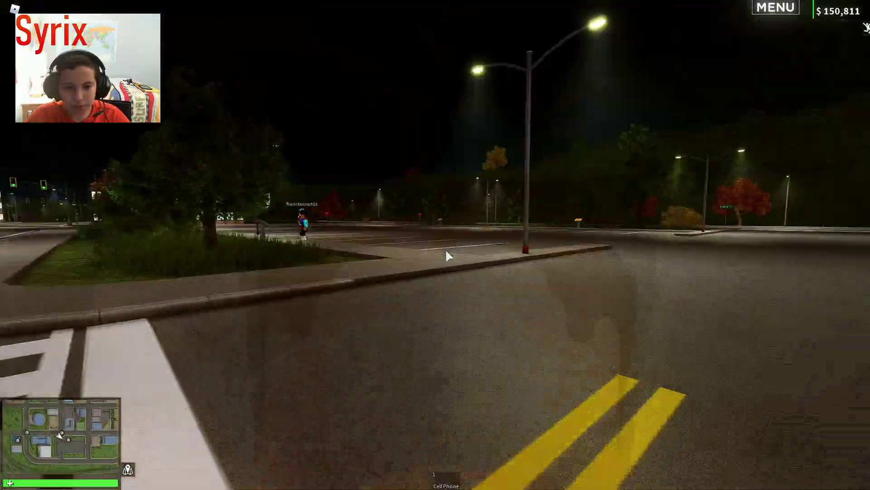
scroll(445, 248, down, 5)
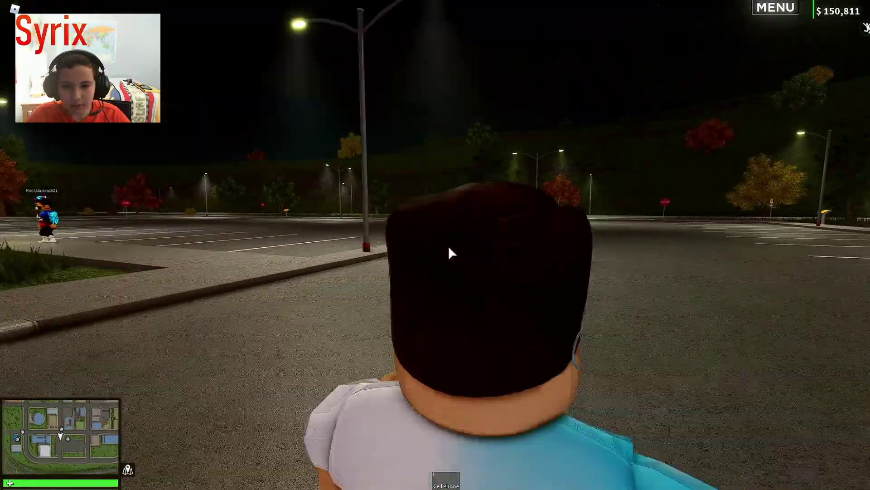
key(w)
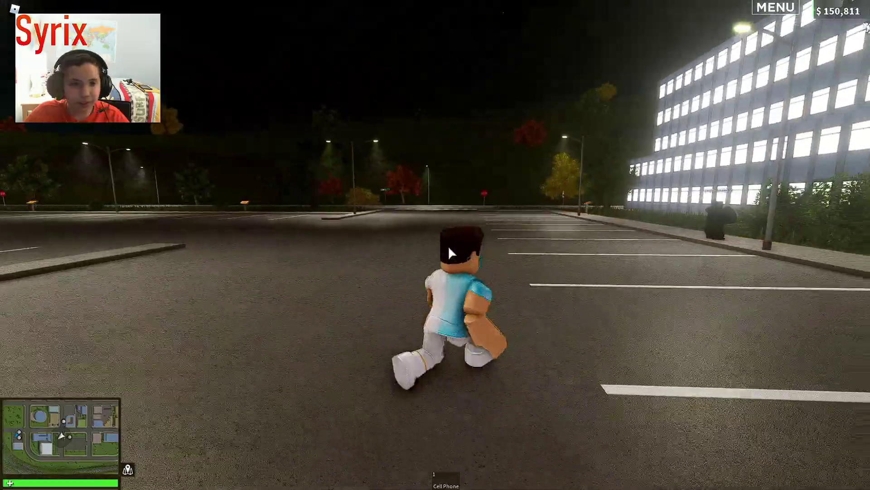
key(w)
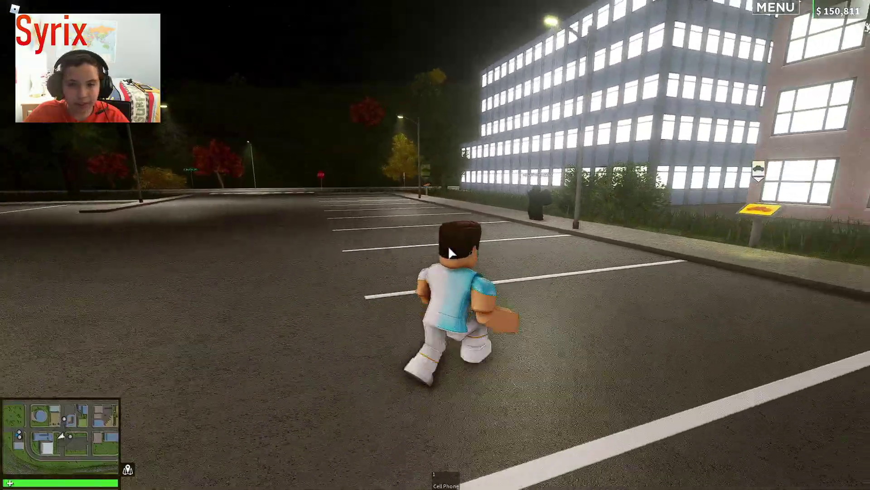
key(w)
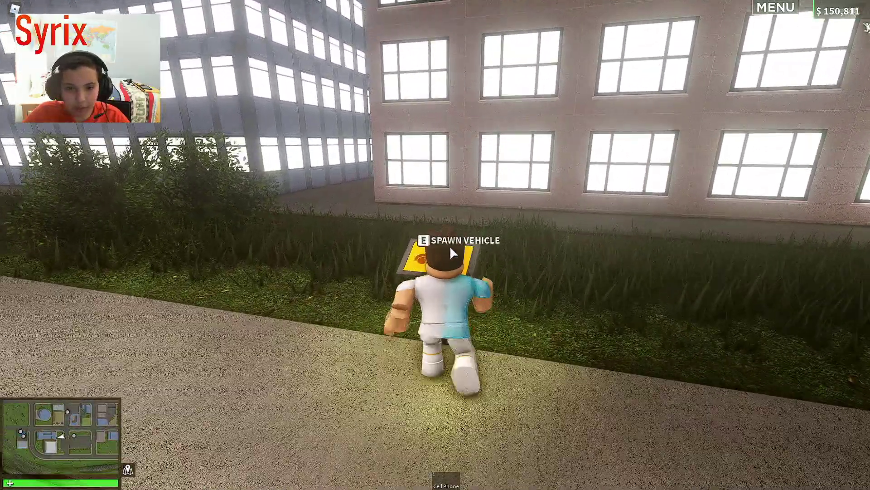
key(e)
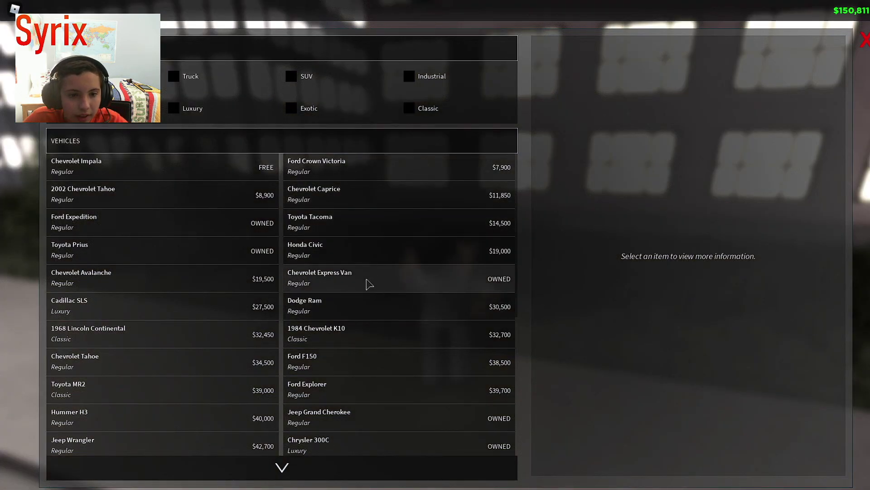
click(225, 279)
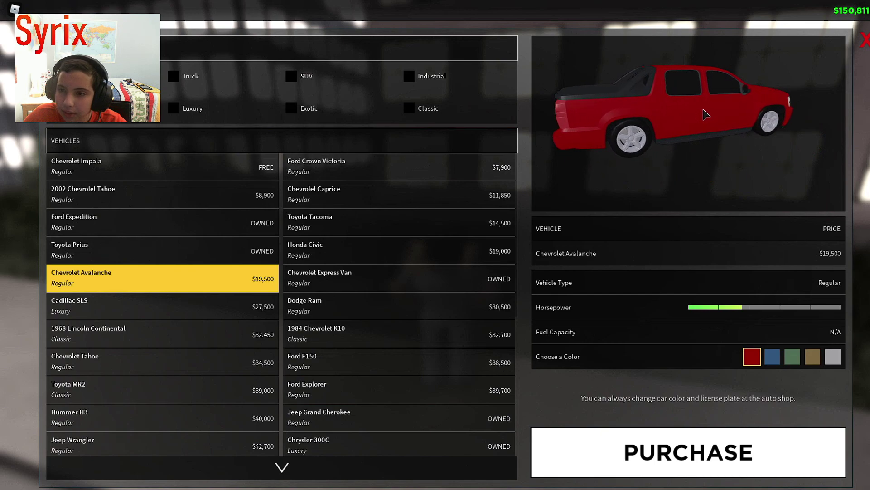
click(773, 356)
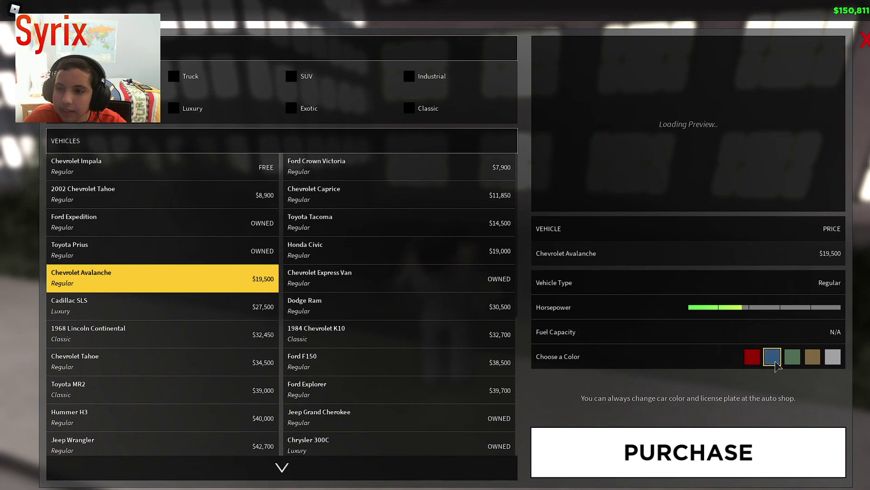
click(793, 357)
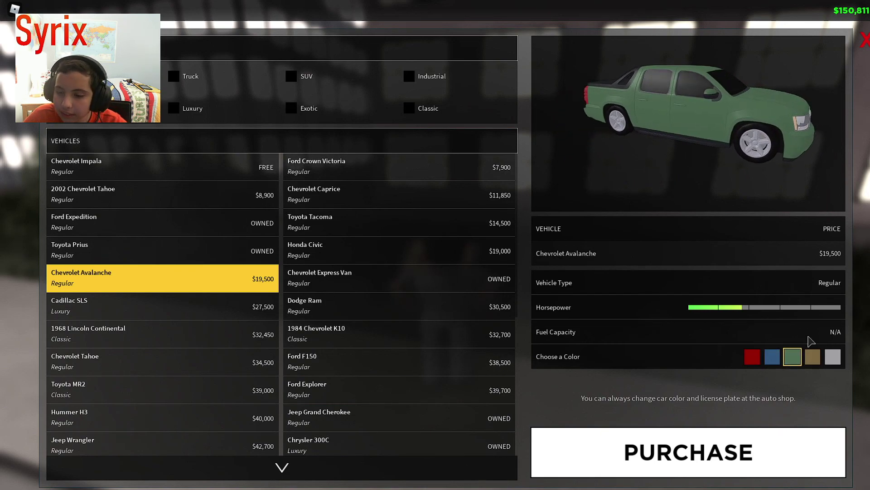
click(865, 40)
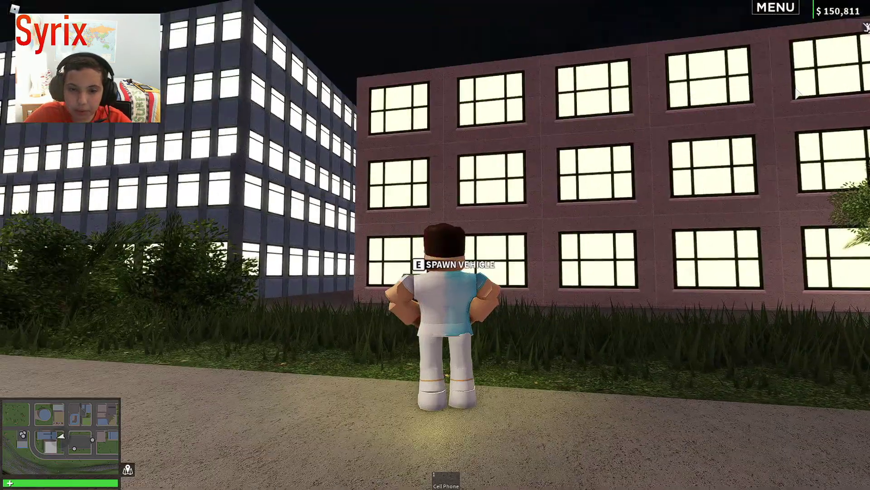
key(s)
key(a)
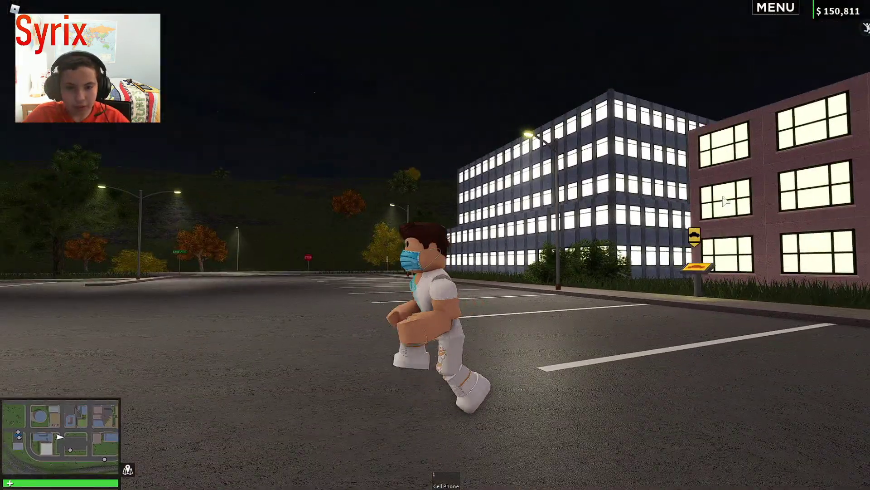